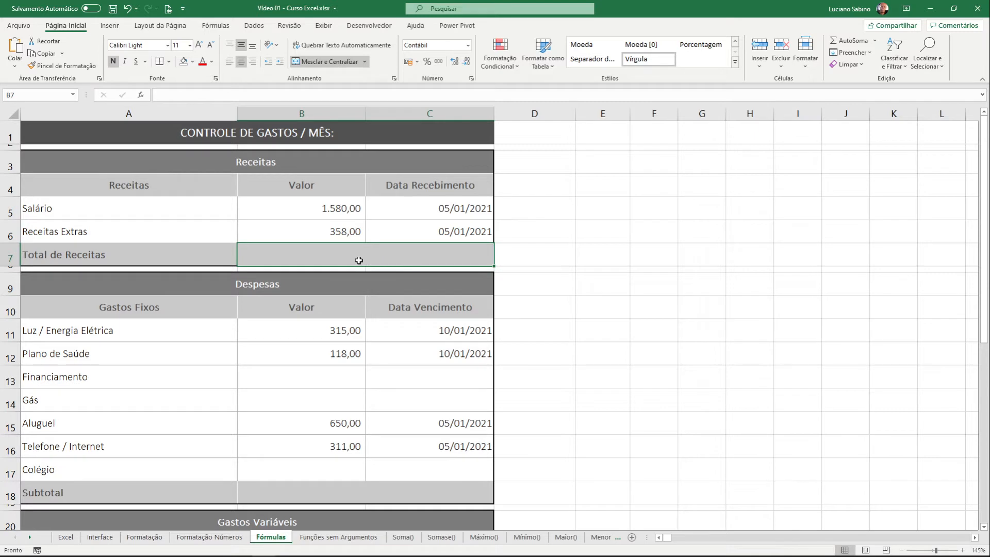
# Enter the formula =B5+B6 in the Total de Receitas cell B7 and reopen it to review its references
pyautogui.click(363, 495)
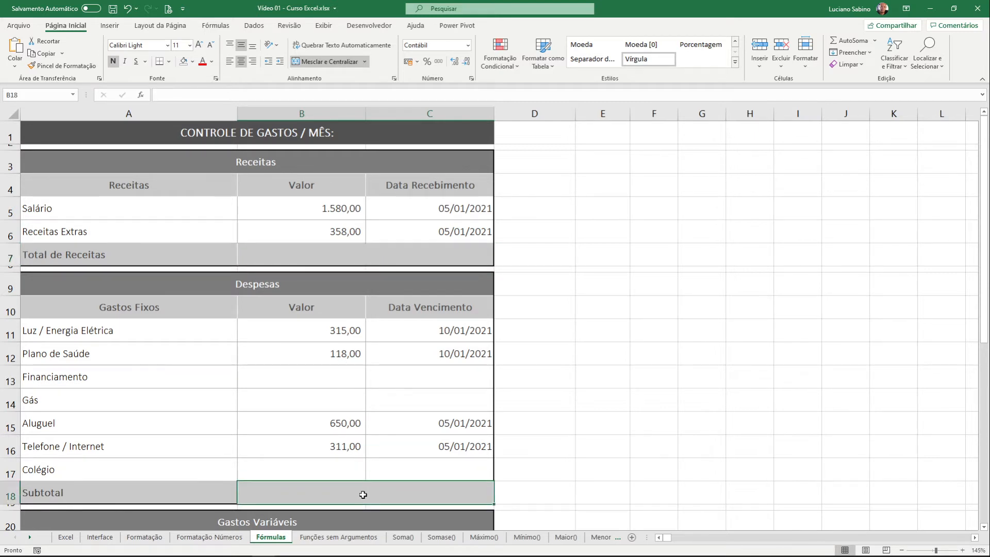
pyautogui.click(360, 256)
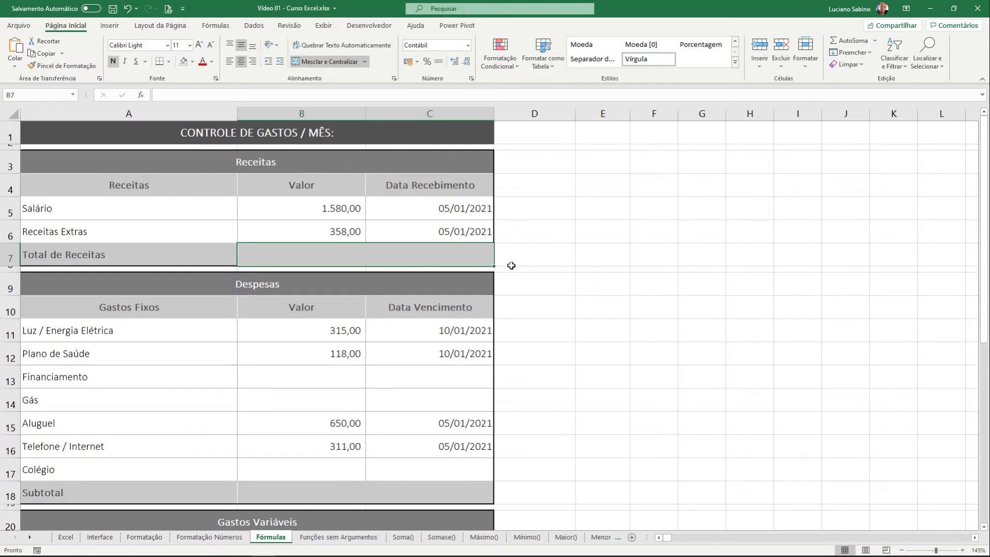
pyautogui.write('=')
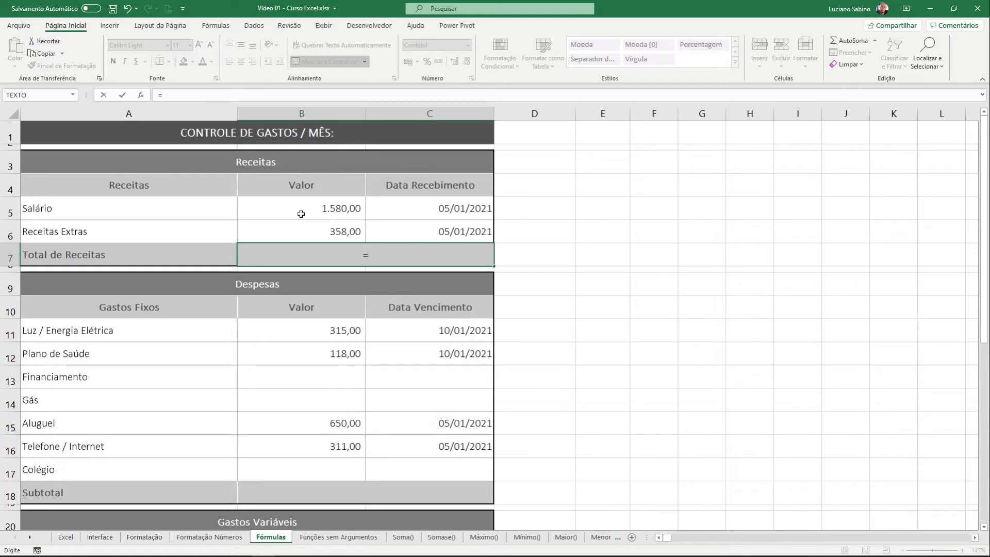
pyautogui.click(328, 205)
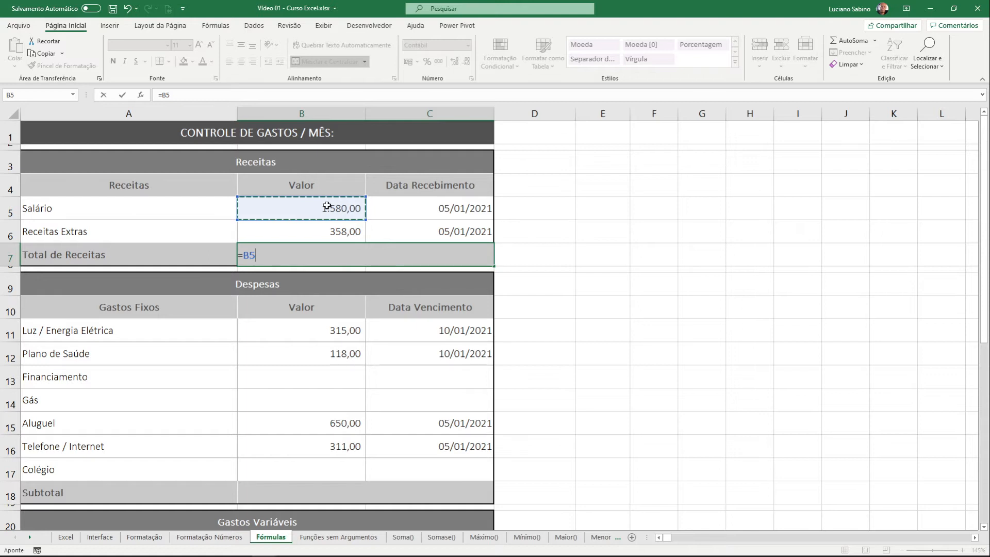
pyautogui.write('+')
pyautogui.click(333, 234)
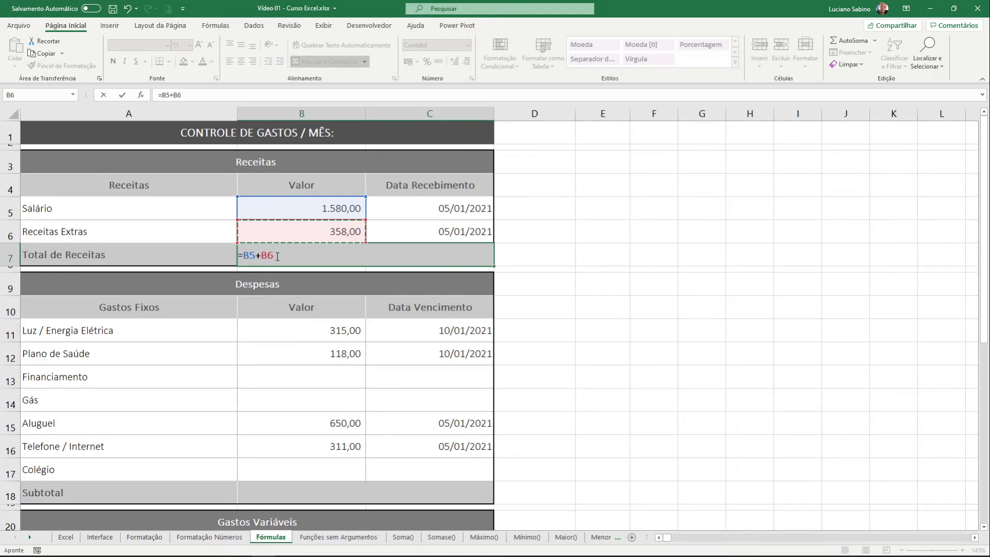
pyautogui.press('Return')
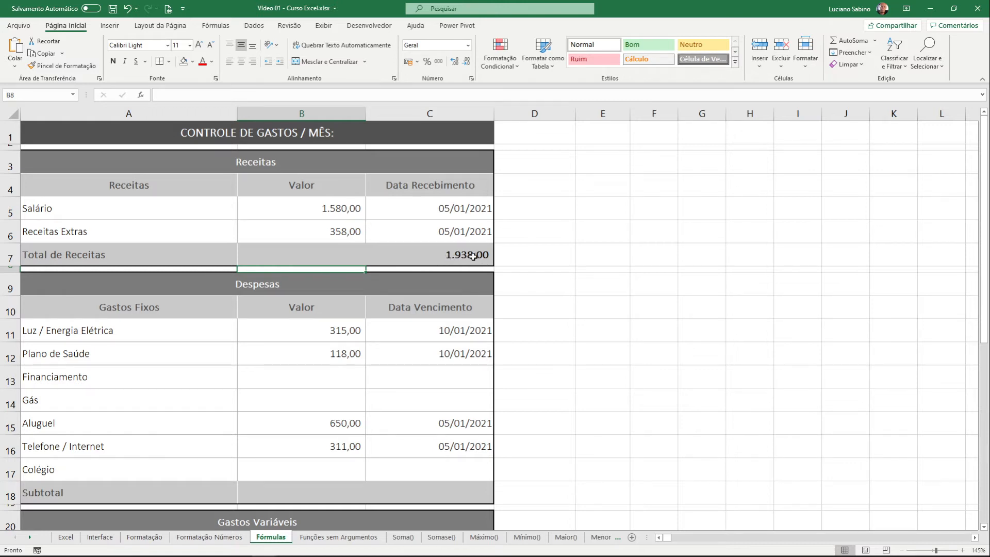
pyautogui.doubleClick(393, 255)
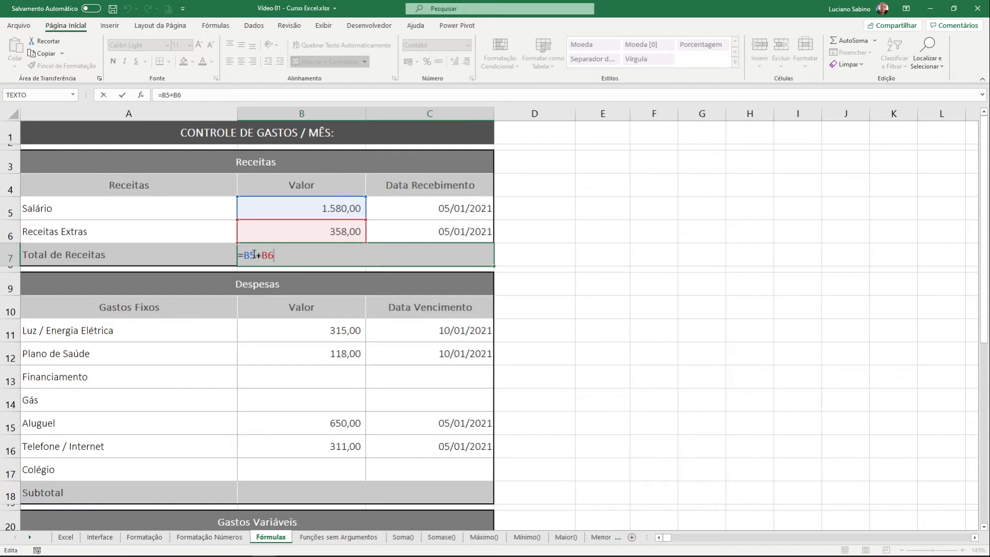
pyautogui.press('Return')
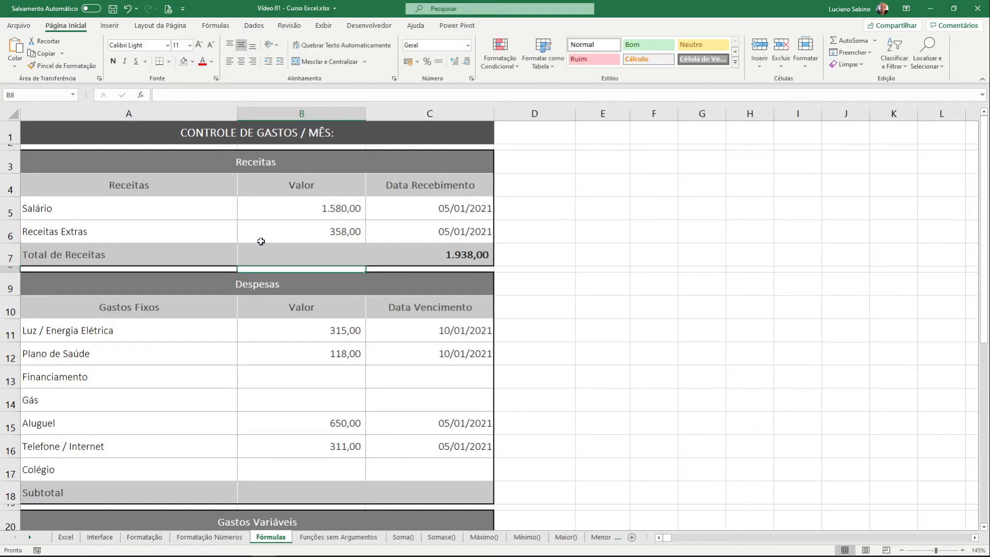
# Set the Salário value in cell B5 to 1850
pyautogui.click(271, 216)
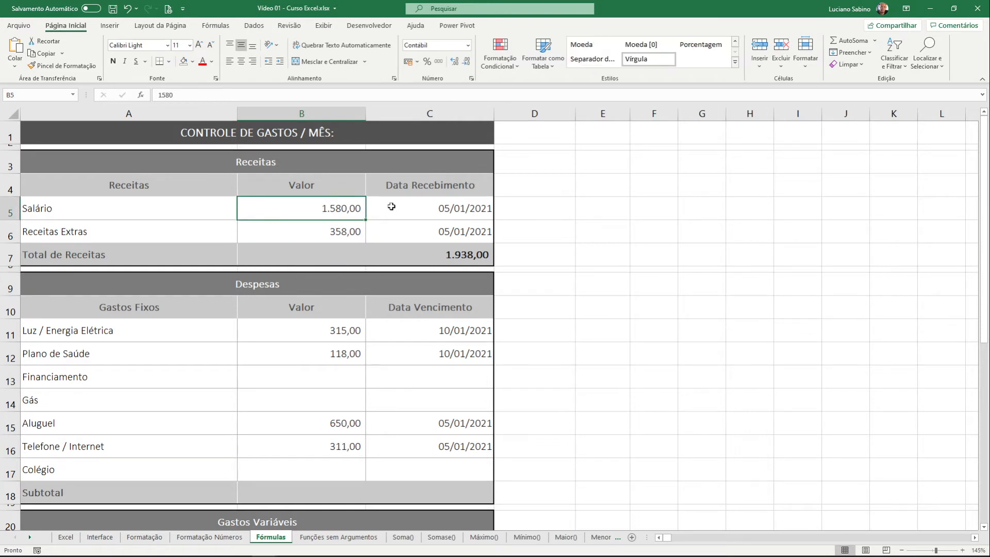
pyautogui.write('185')
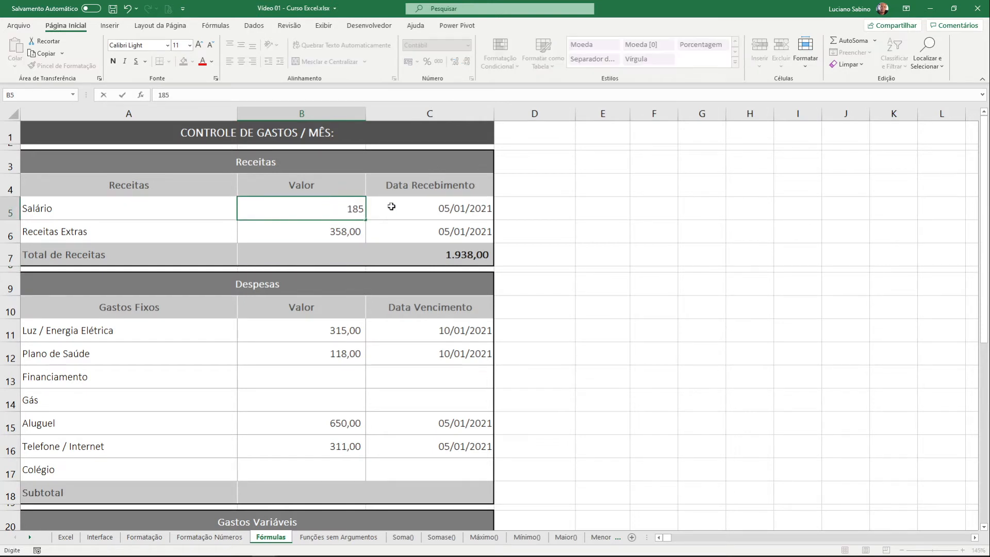
pyautogui.write('0')
pyautogui.press('Return')
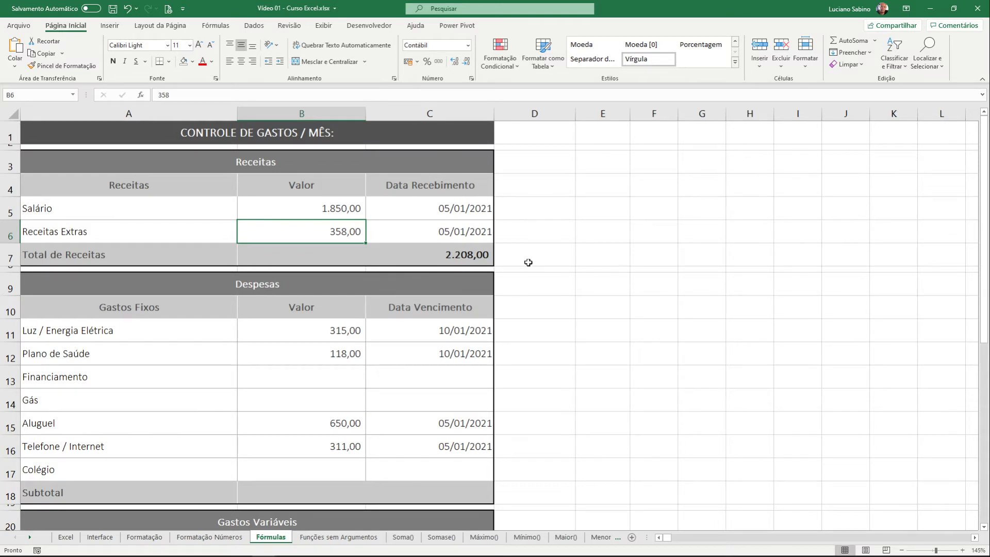
# Enter =SOMA(B11:B17) in the Gastos Fixos Subtotal cell B18 and reopen it to review the summed range
pyautogui.click(398, 491)
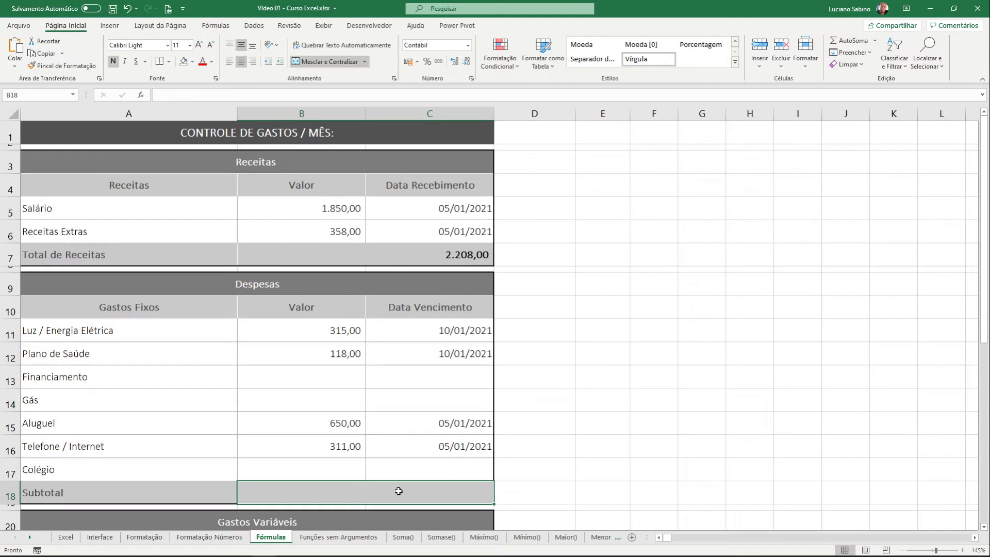
pyautogui.write('=')
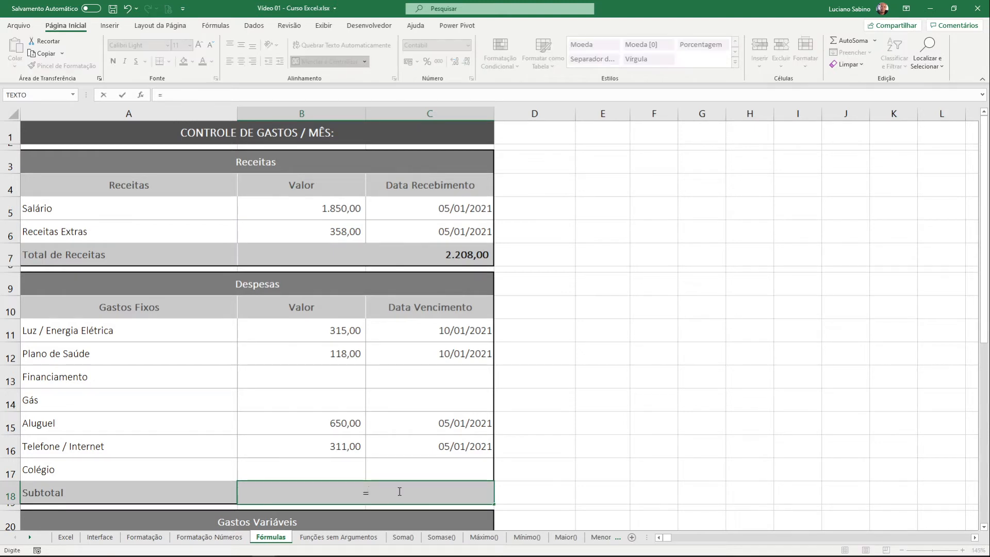
pyautogui.write('soma(')
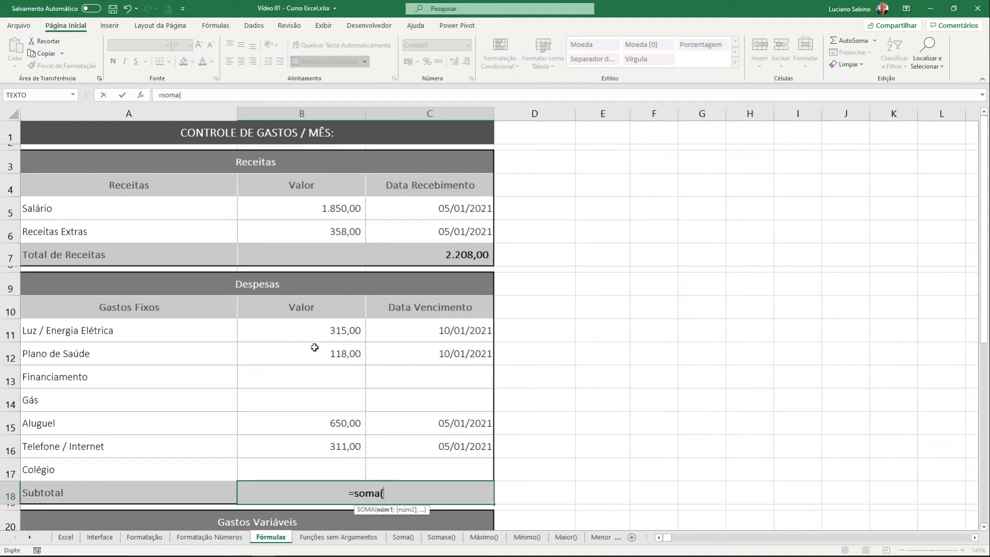
pyautogui.moveTo(323, 330); pyautogui.dragTo(320, 414)
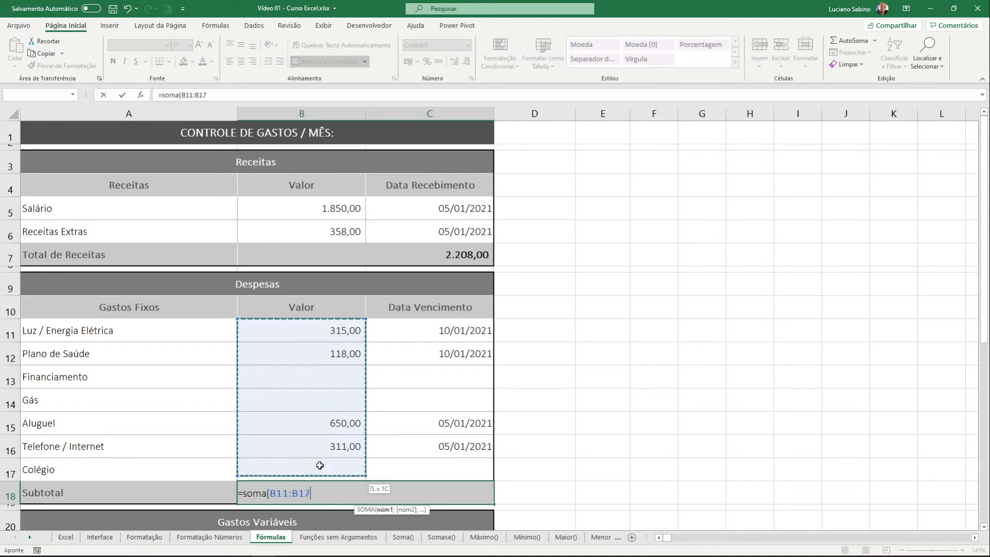
pyautogui.moveTo(319, 465); pyautogui.dragTo(320, 471)
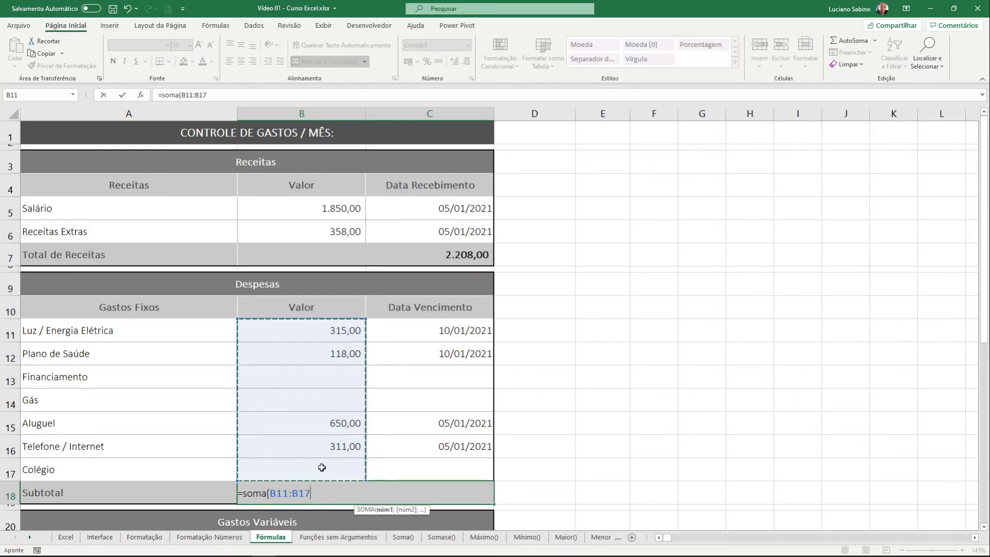
pyautogui.write(')')
pyautogui.press('Return')
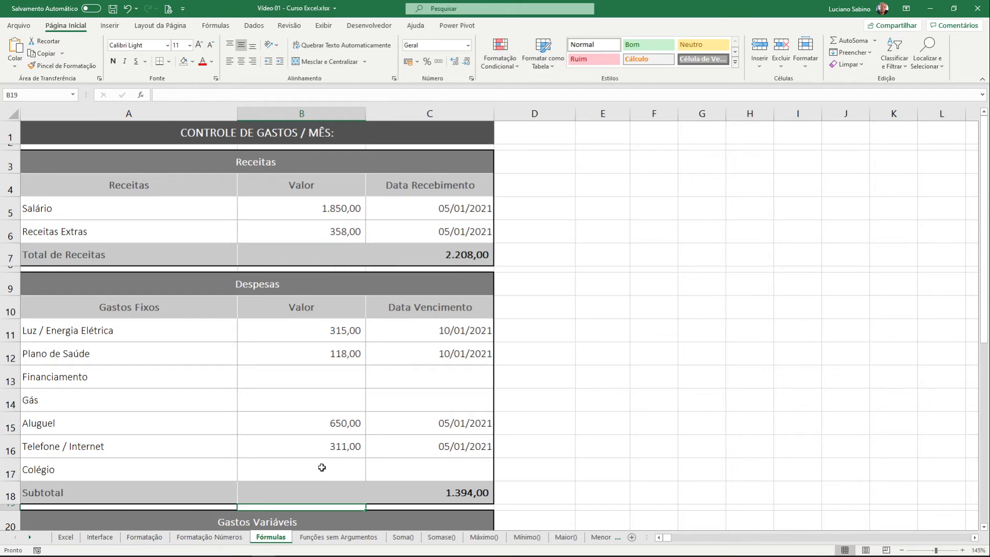
pyautogui.doubleClick(338, 494)
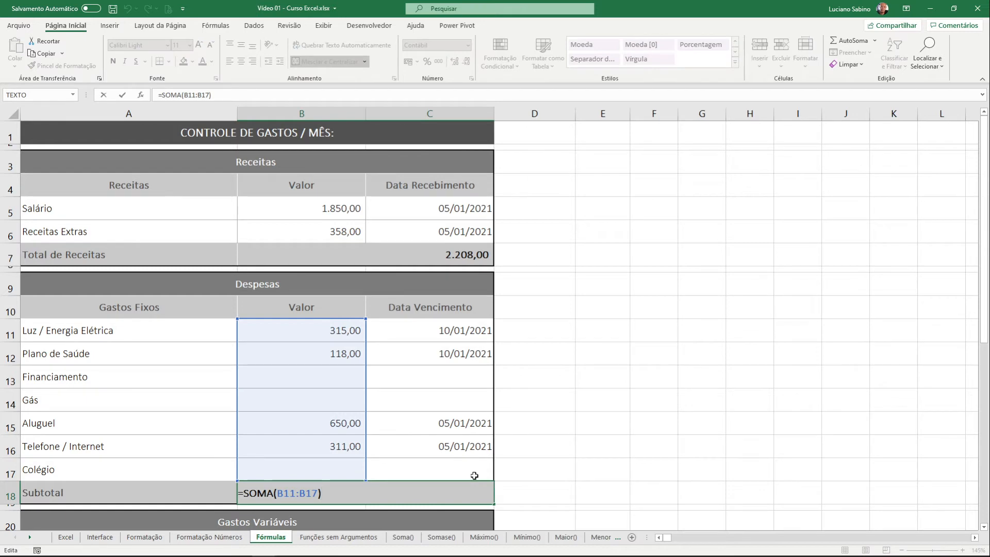
pyautogui.press('Escape')
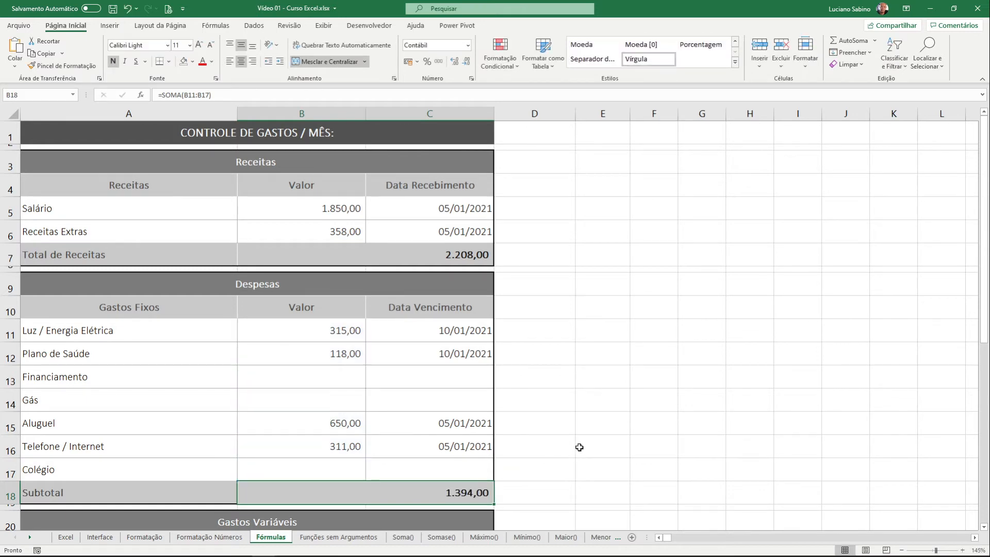
# Enter the formula =B7 in cell E11 to reference the Total de Receitas value
pyautogui.click(614, 332)
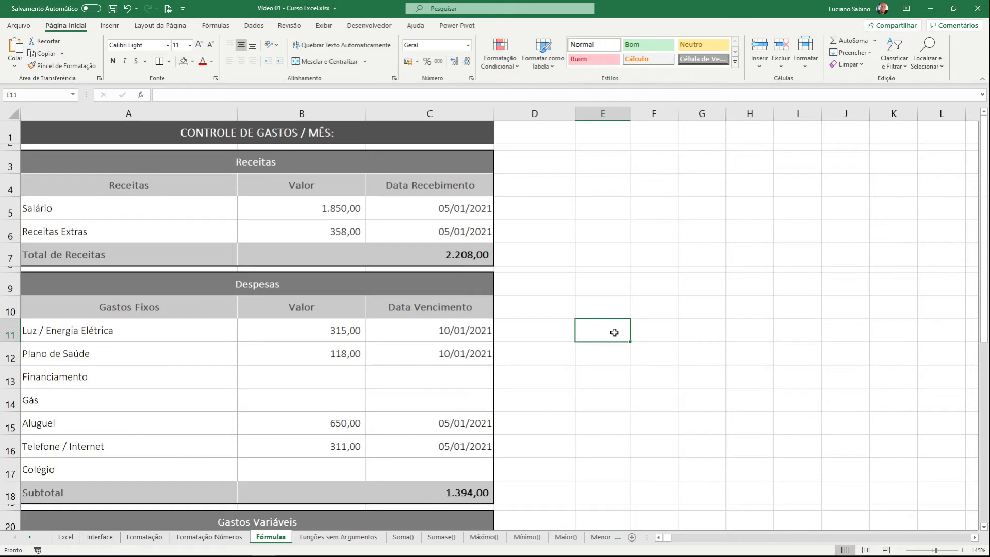
pyautogui.write('=')
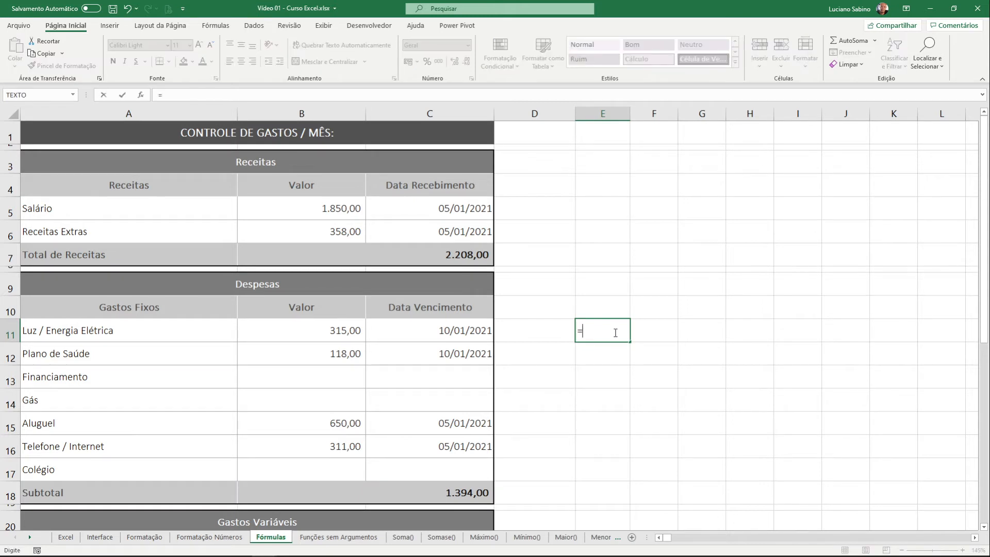
pyautogui.click(465, 253)
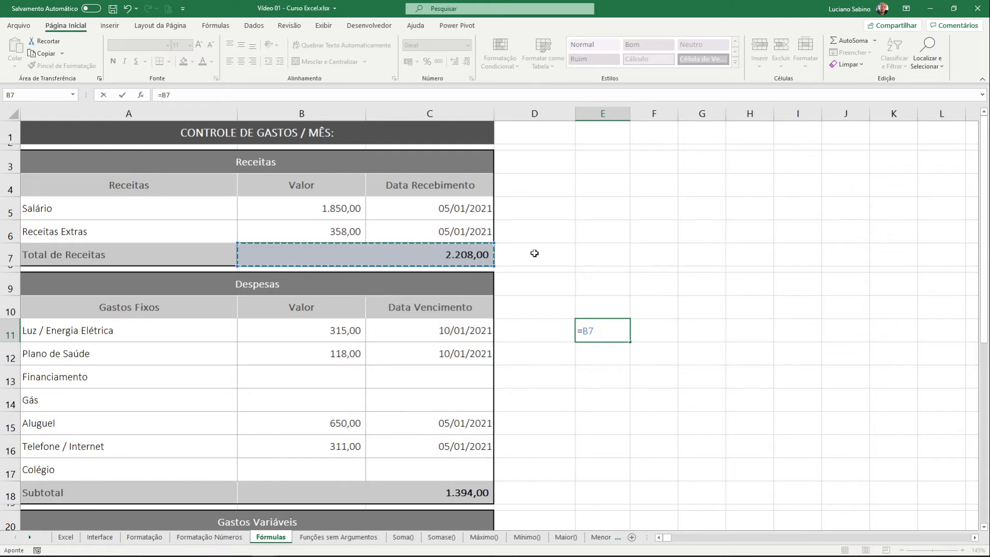
pyautogui.press('Return')
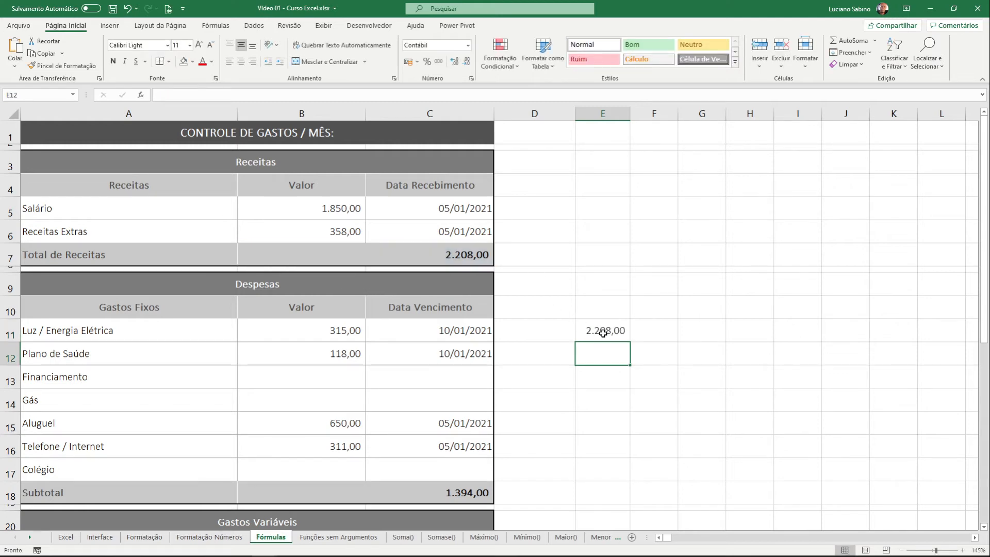
# Set the Salário value in cell B5 to 1550
pyautogui.click(330, 211)
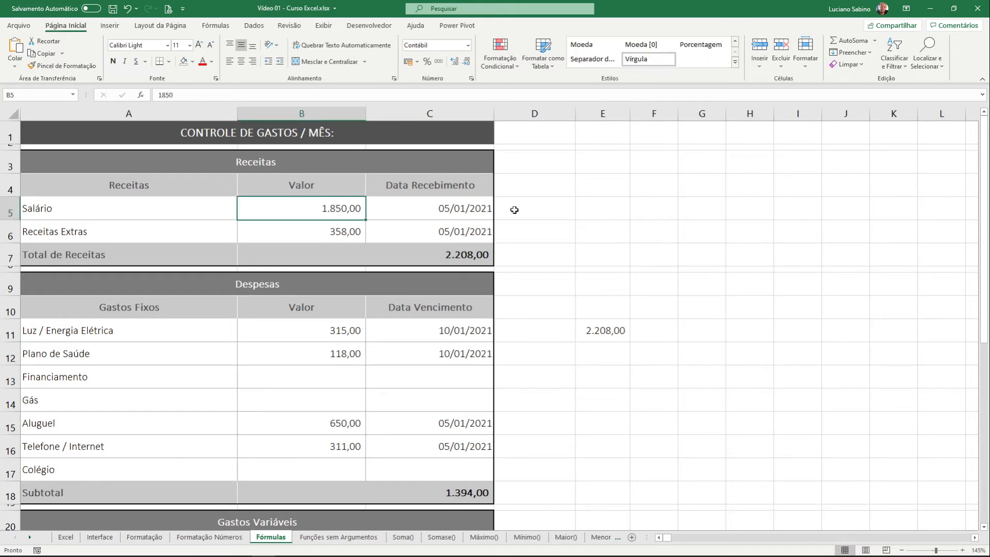
pyautogui.write('1550')
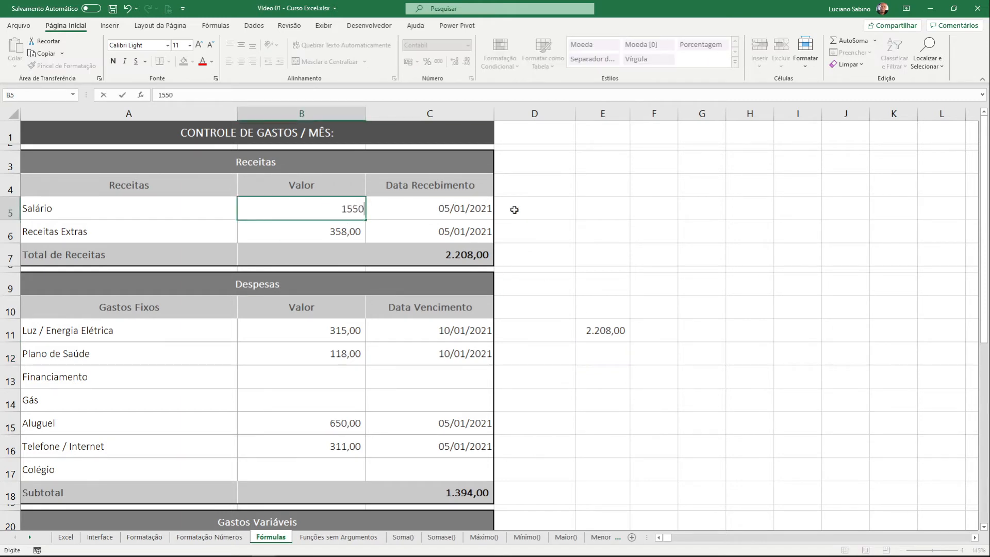
pyautogui.press('Return')
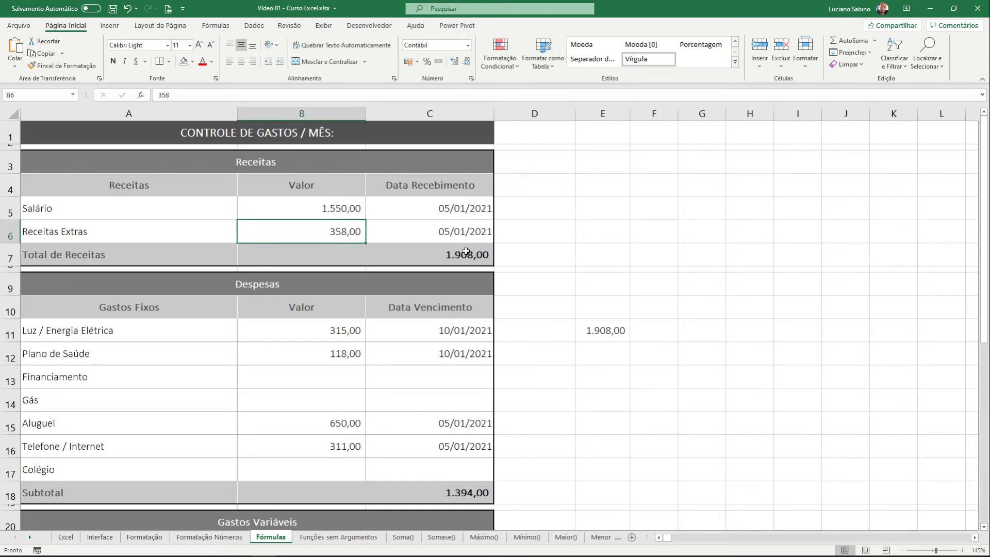
# Clear the reference formula from cell E11
pyautogui.click(607, 335)
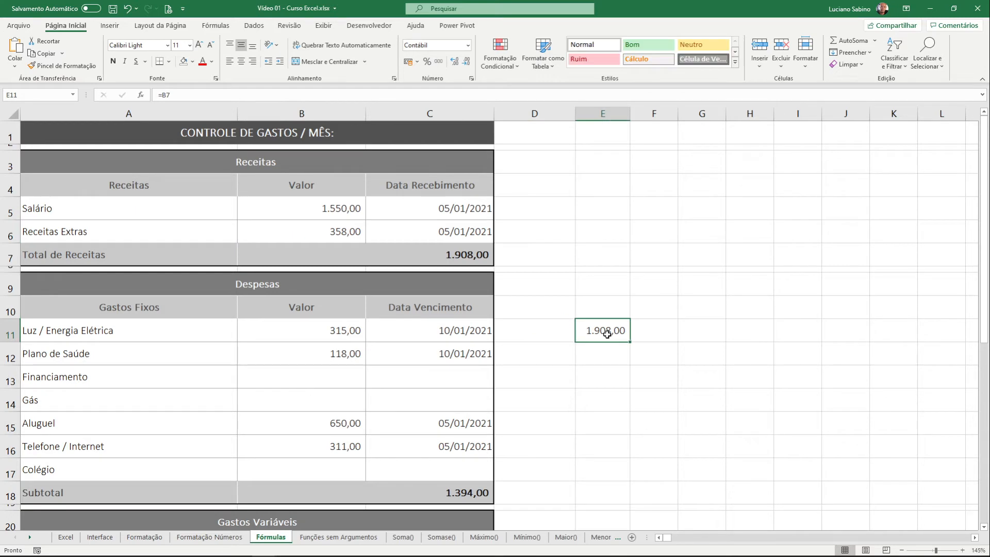
pyautogui.press('Delete')
pyautogui.hotkey('alt', 'Tab')
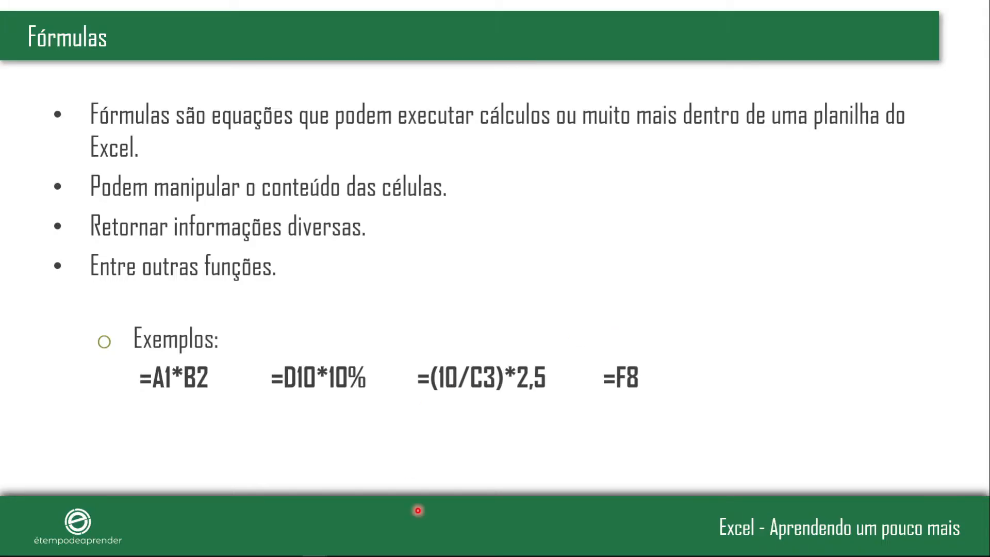
pyautogui.moveTo(409, 555)
pyautogui.press('Right')
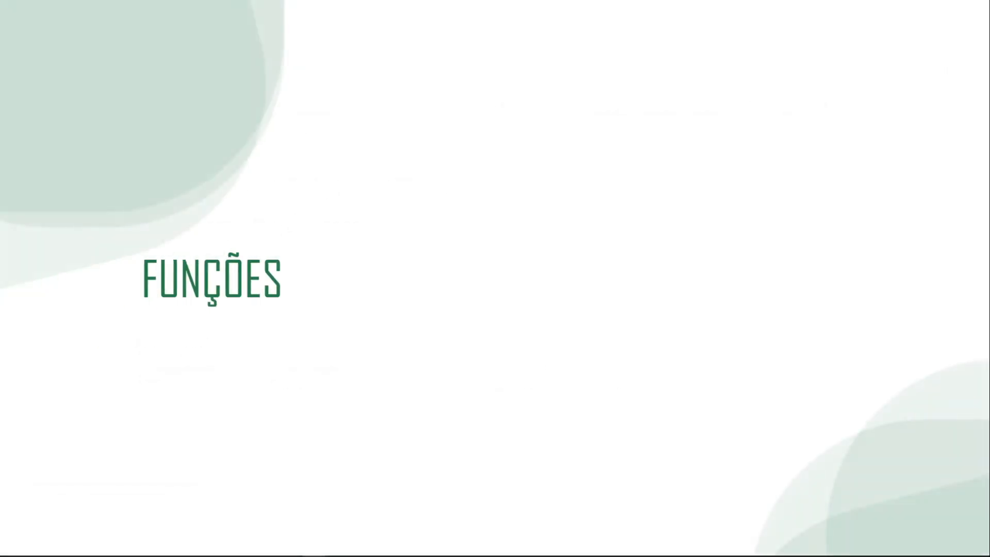